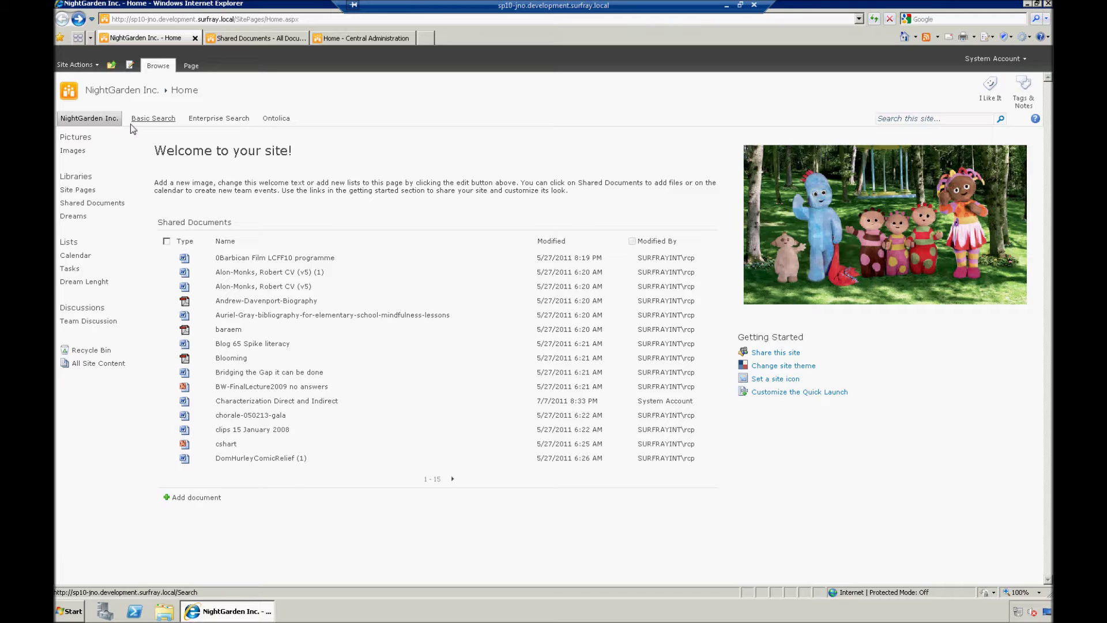
Check Dream Quality values in Shared Documents, then switch back to the Central Administration tab.
click(246, 38)
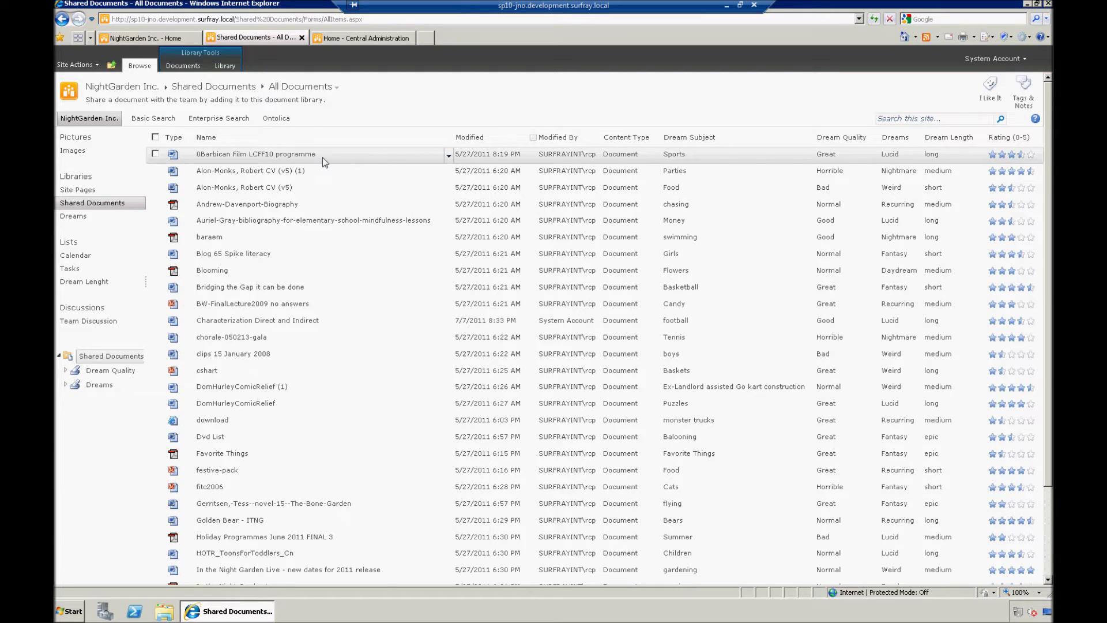
click(364, 37)
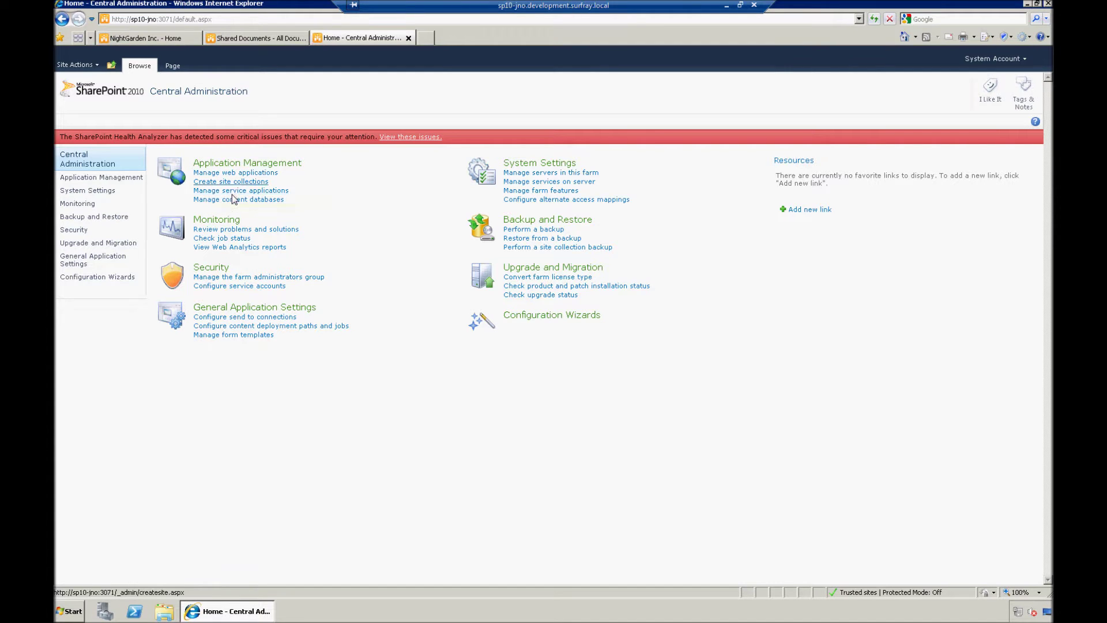
Go through Manage service applications to the Search Service Application's administration page.
click(233, 193)
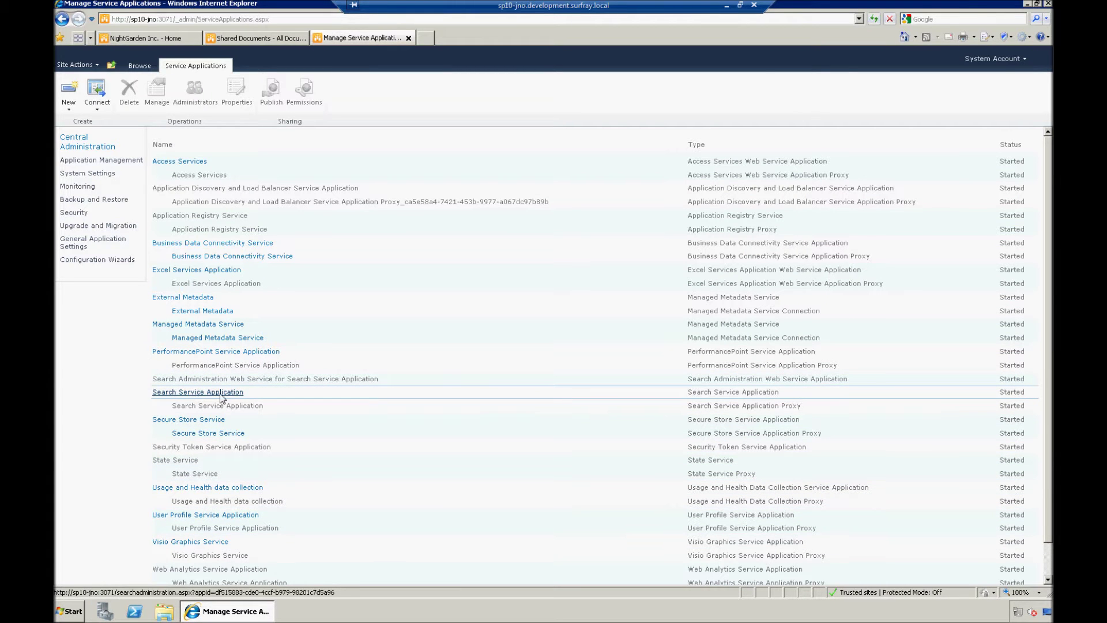
click(196, 392)
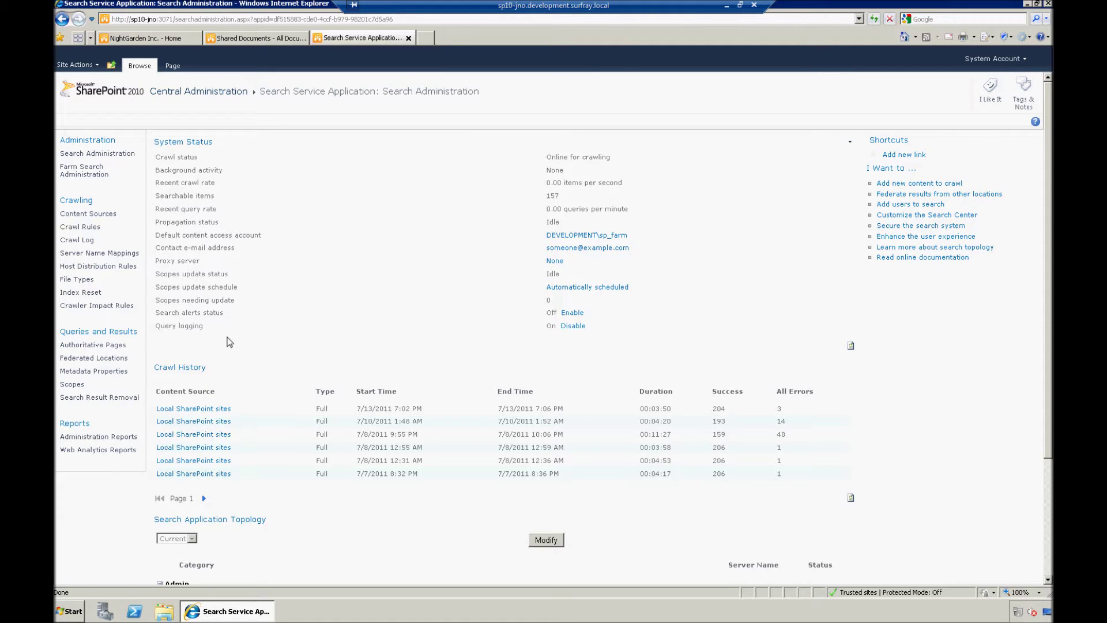
mouse_move(252, 369)
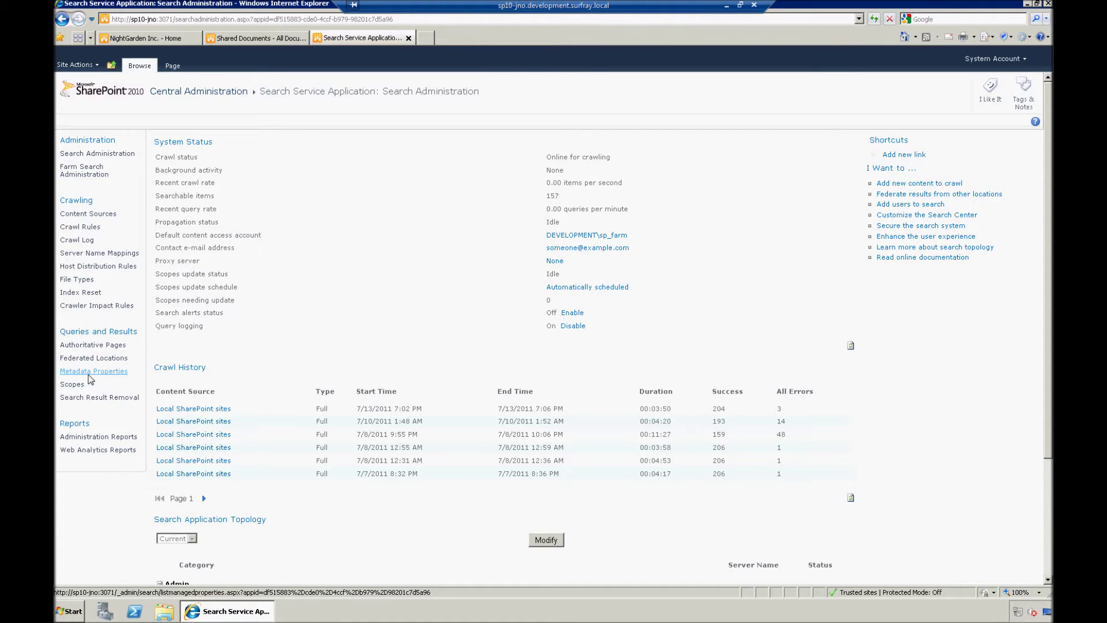
Open Metadata Properties and browse the managed-to-crawled property mappings.
click(89, 372)
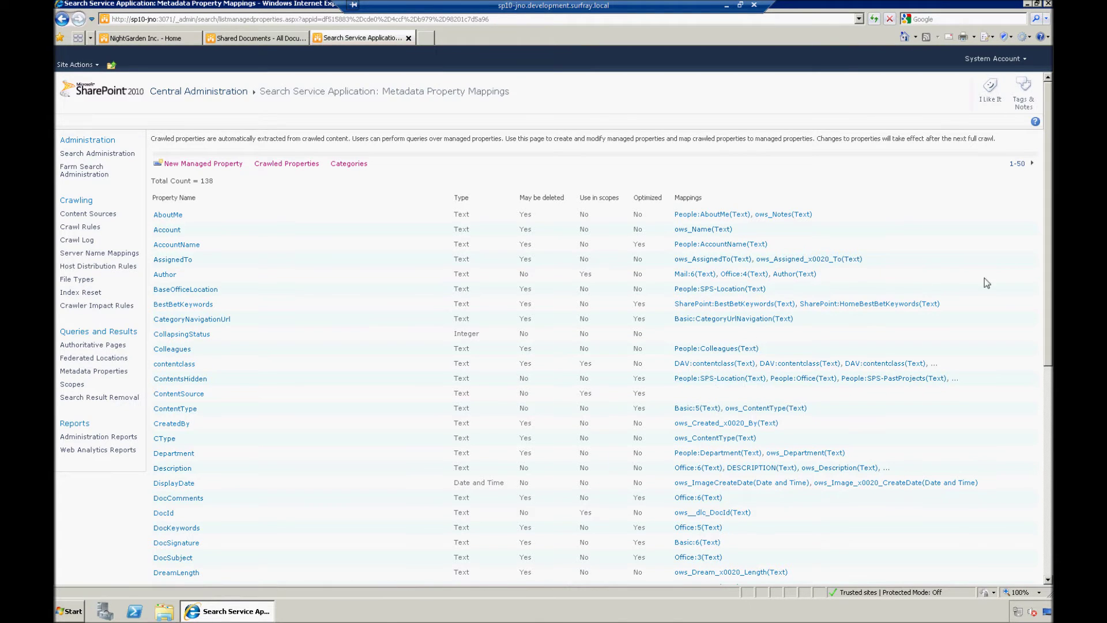
scroll(986, 283, down, 6)
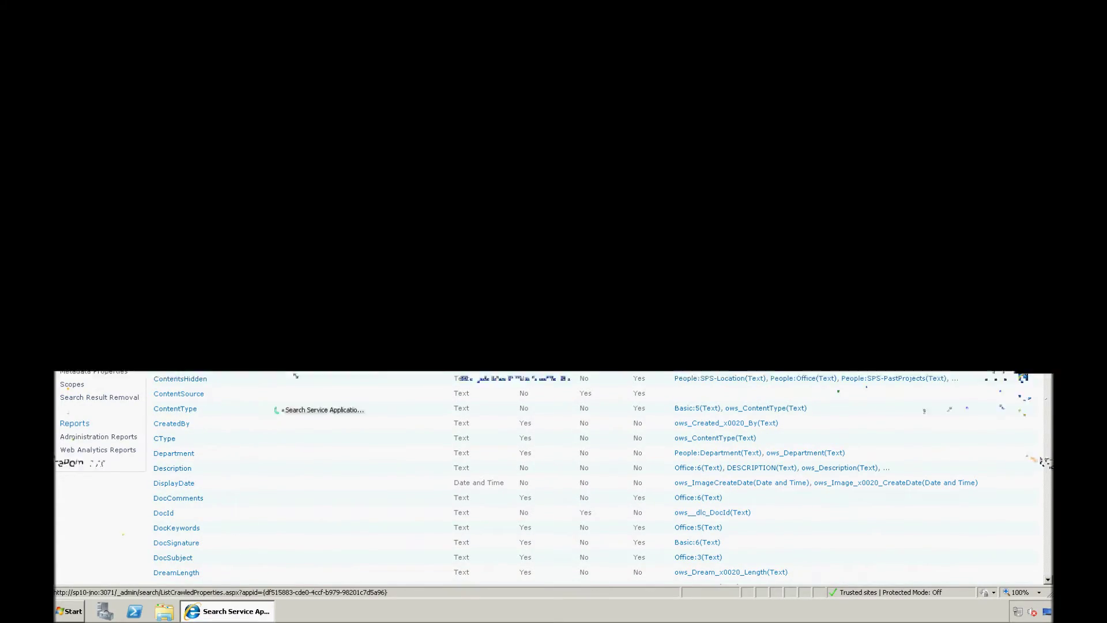
click(276, 409)
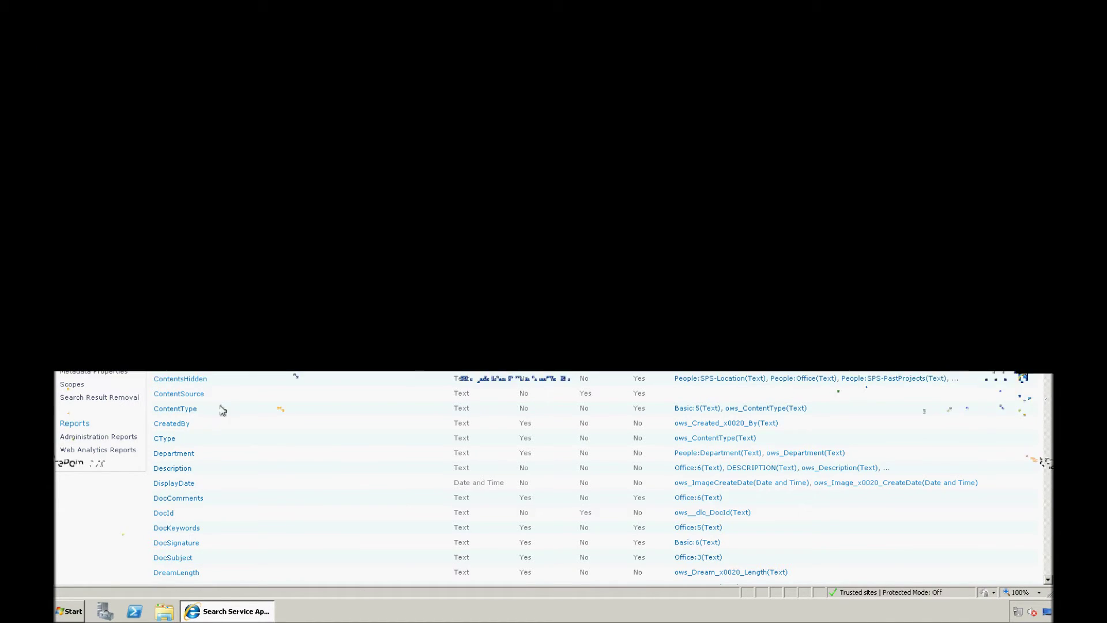
click(257, 36)
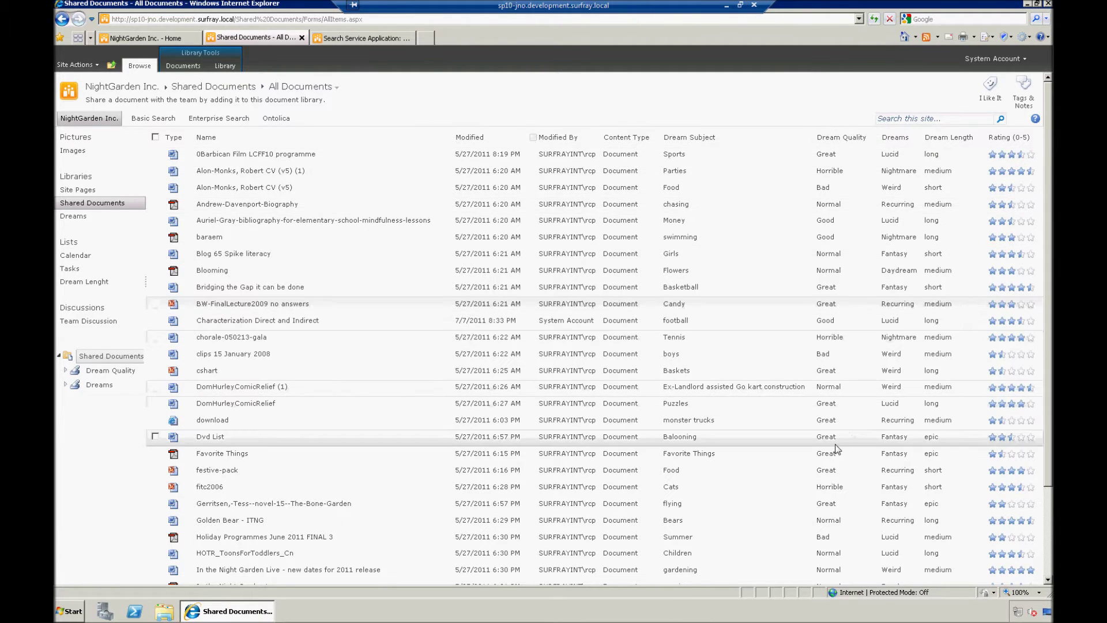
mouse_move(841, 137)
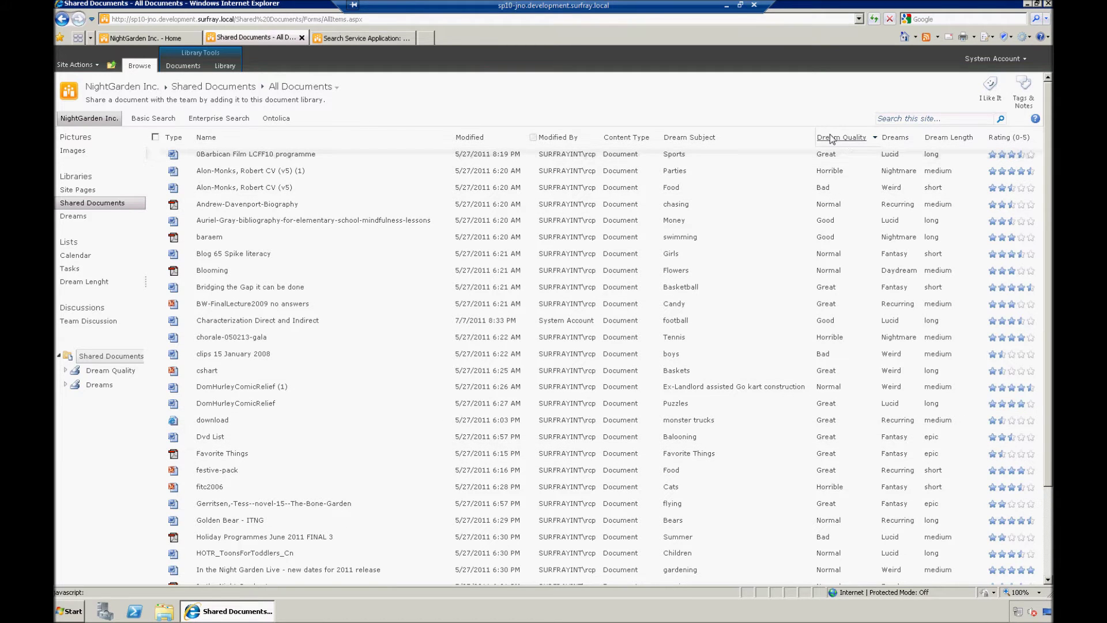
click(364, 37)
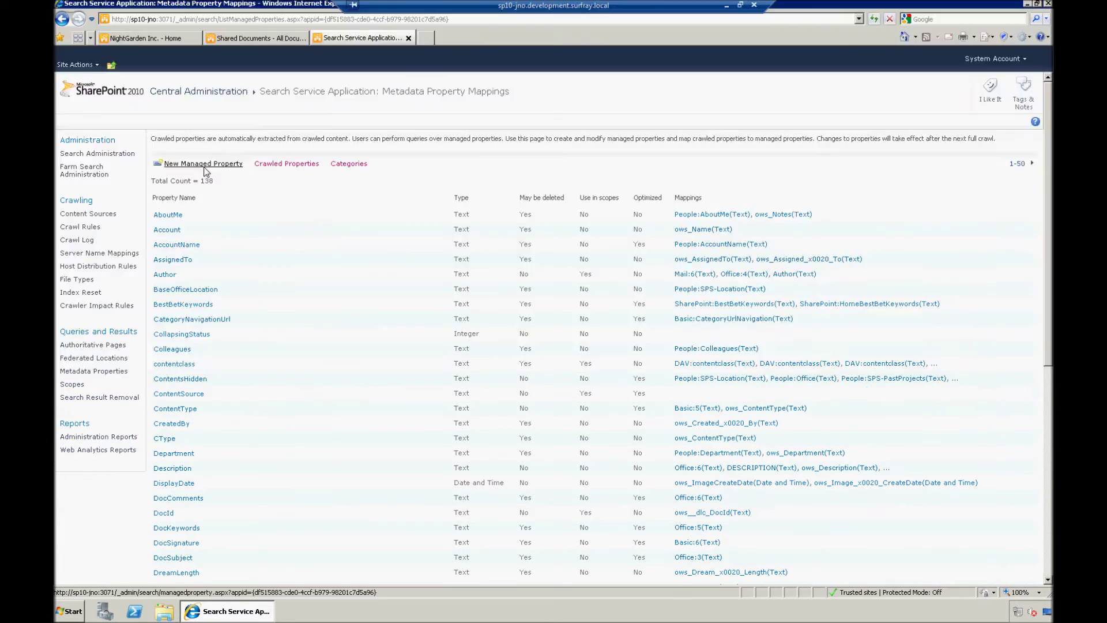
click(204, 164)
text(The tqual)
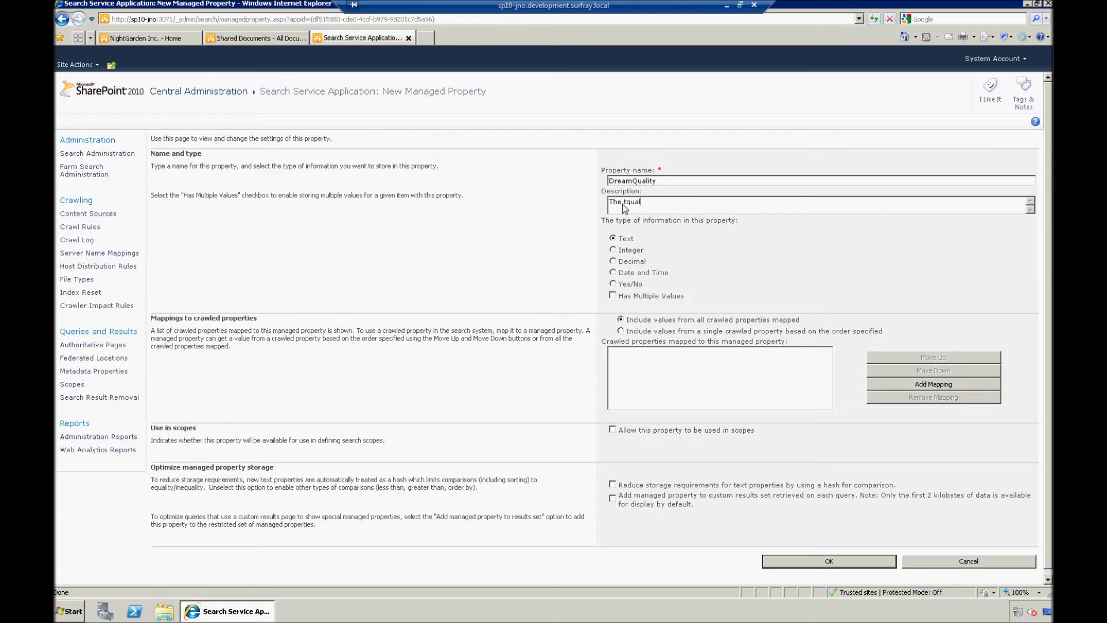
Enter DreamQuality as a Text property described 'The quality of dreams' and begin adding a mapping.
key(BackSpace)
key(BackSpace)
key(BackSpace)
key(BackSpace)
key(BackSpace)
click(613, 238)
scroll(1044, 254, down, 1)
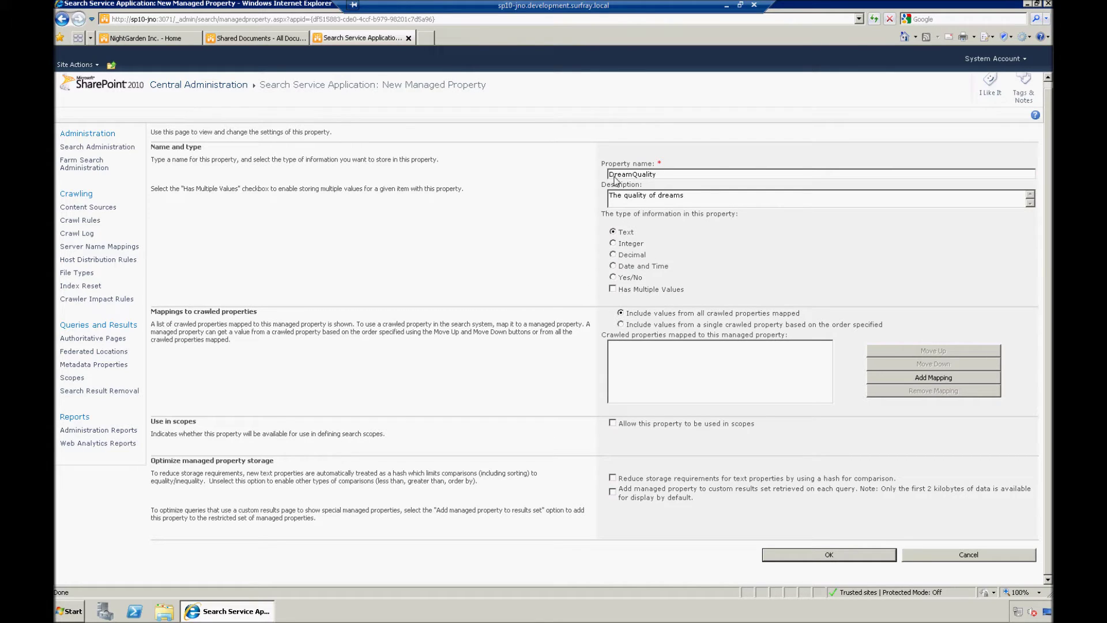
click(668, 174)
click(903, 377)
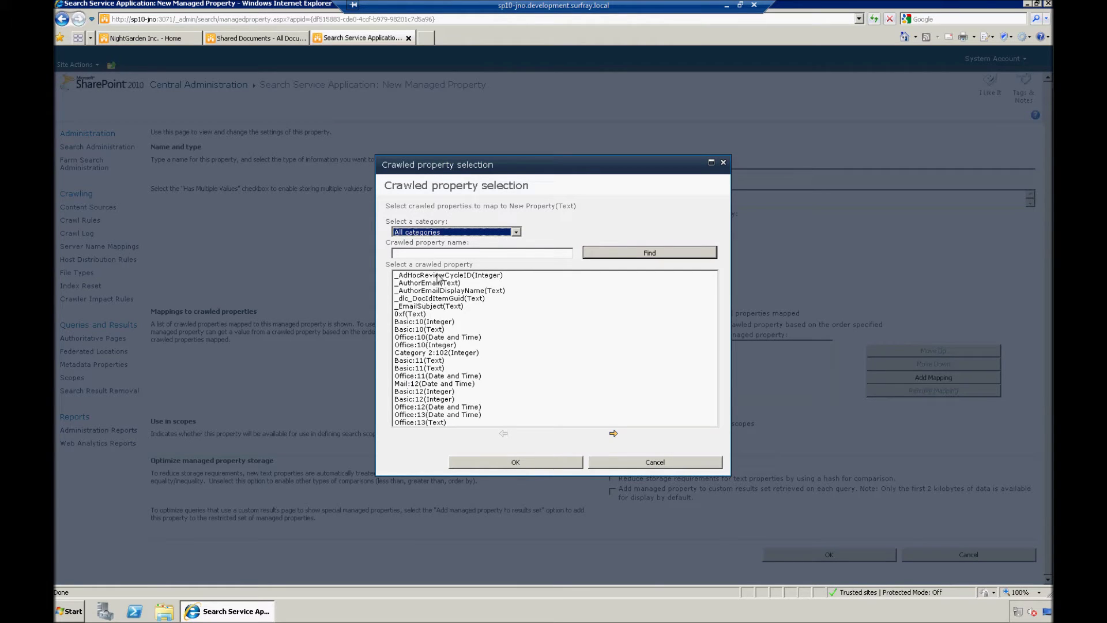
Page back and forth through the crawled properties list.
click(433, 253)
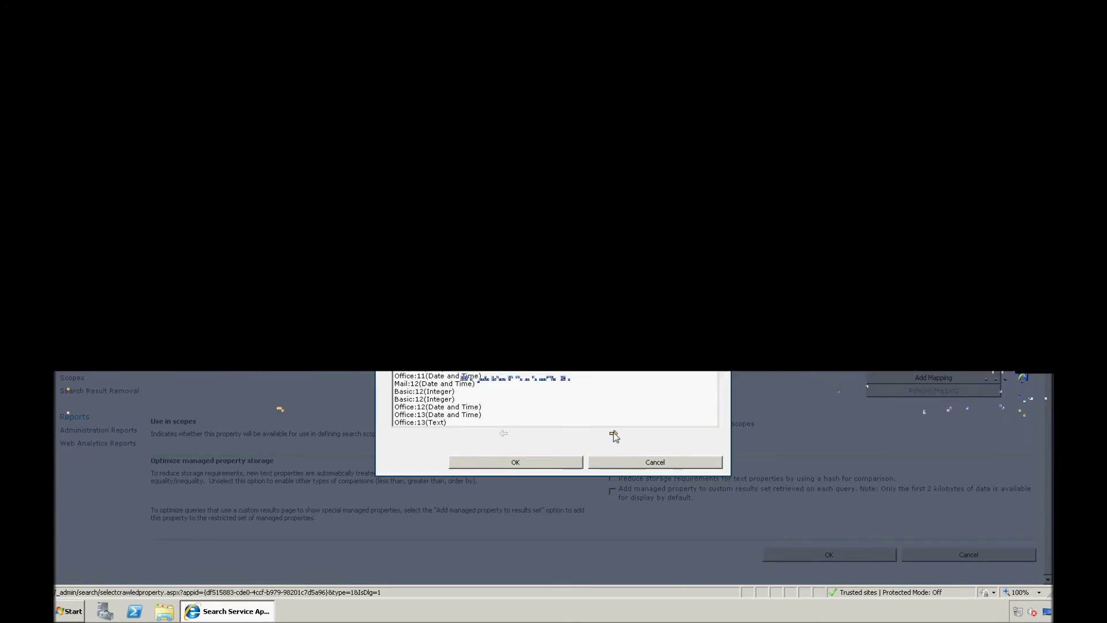
click(613, 433)
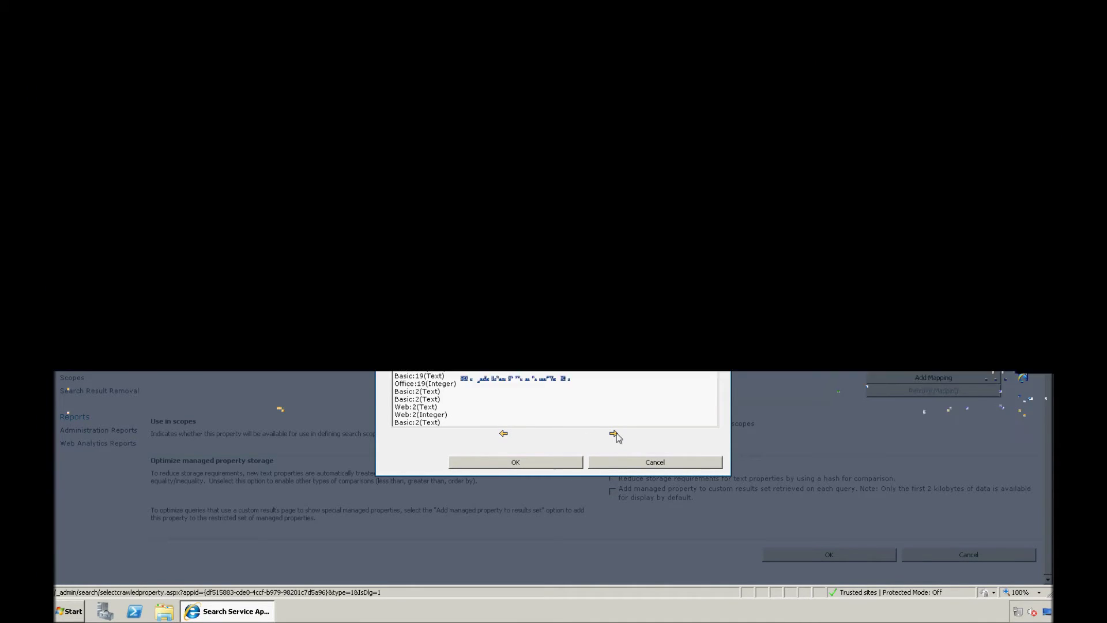
click(614, 433)
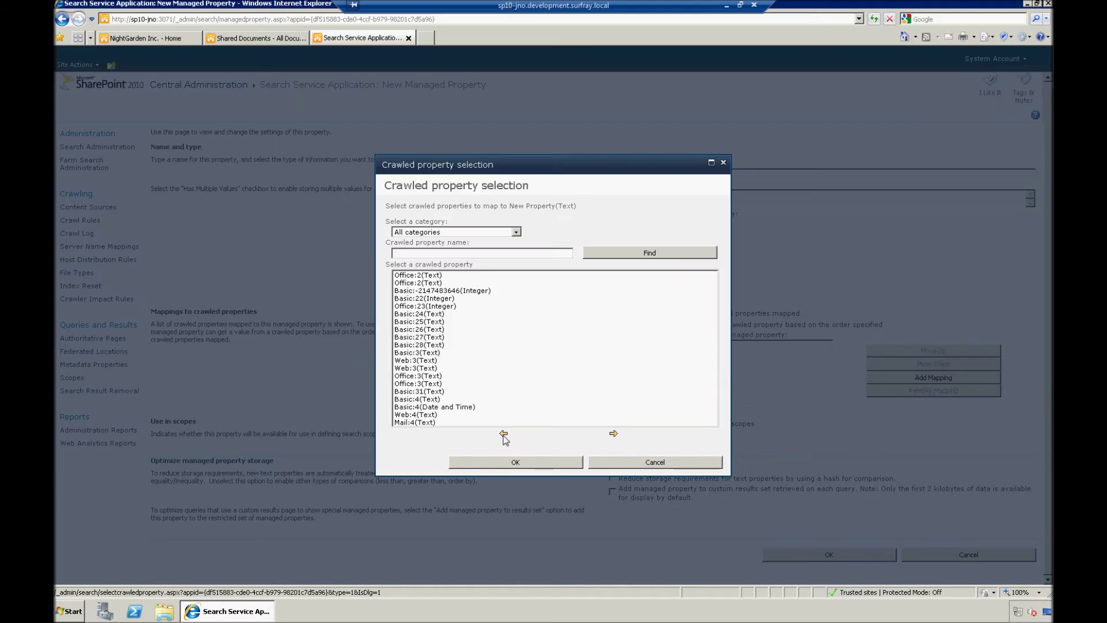
click(504, 435)
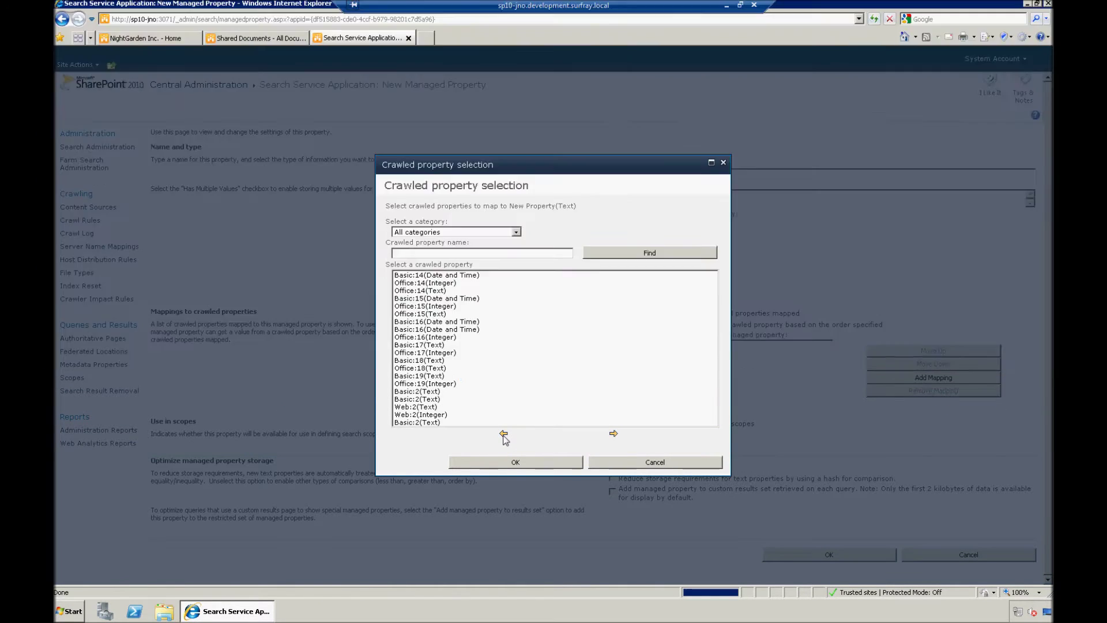
Search all categories for 'dream' and map ows_Dream_x0020_Quality(Text).
click(426, 252)
text(dream)
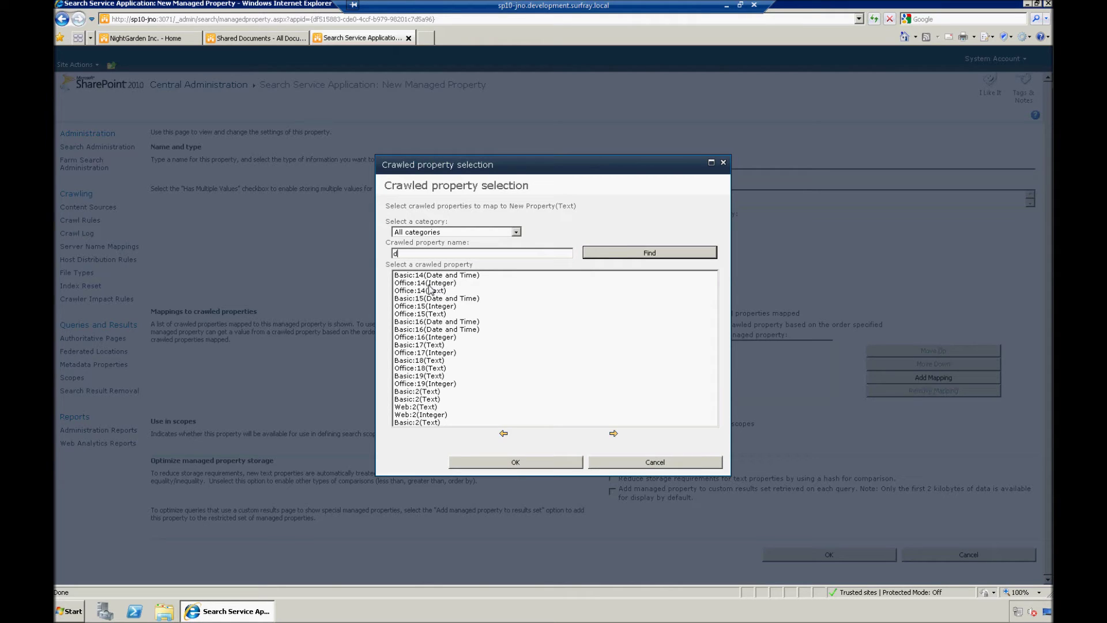
key(Return)
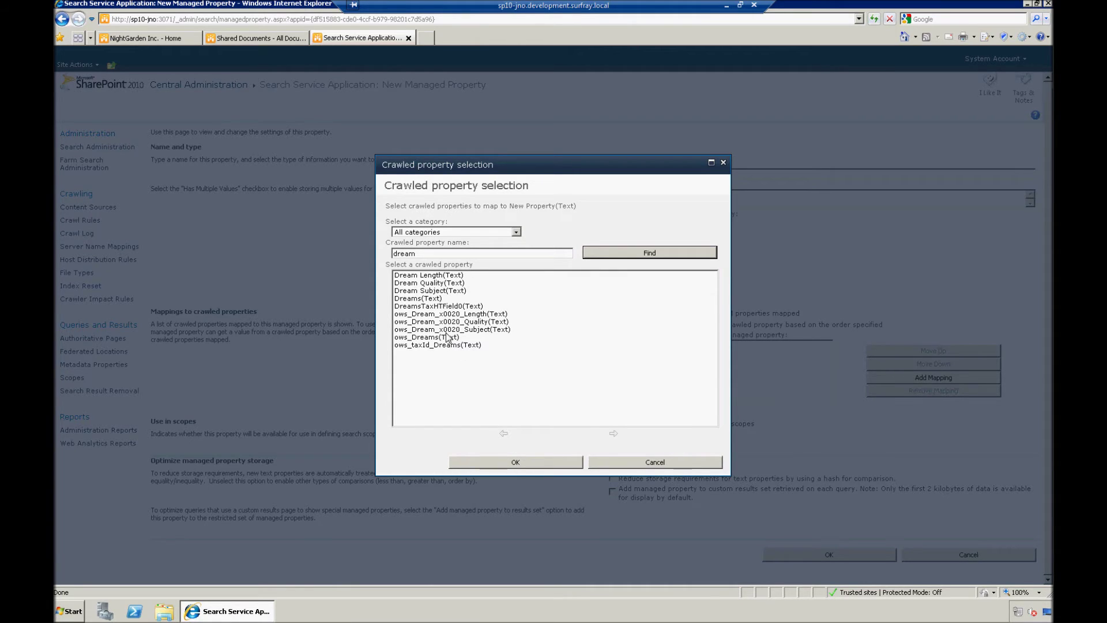
click(439, 232)
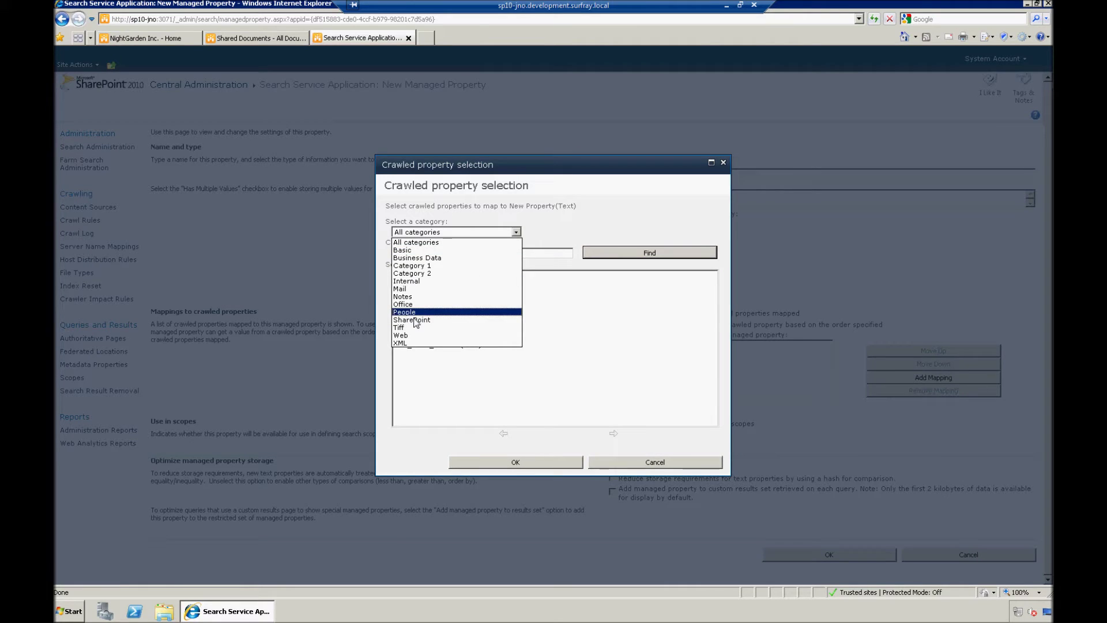
click(534, 267)
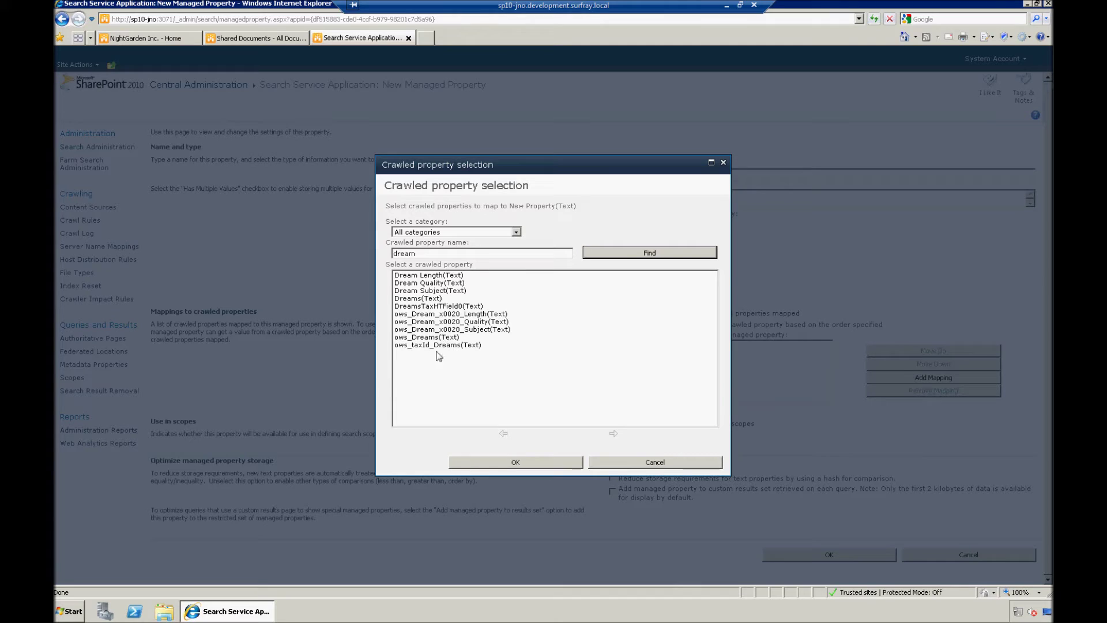
click(402, 321)
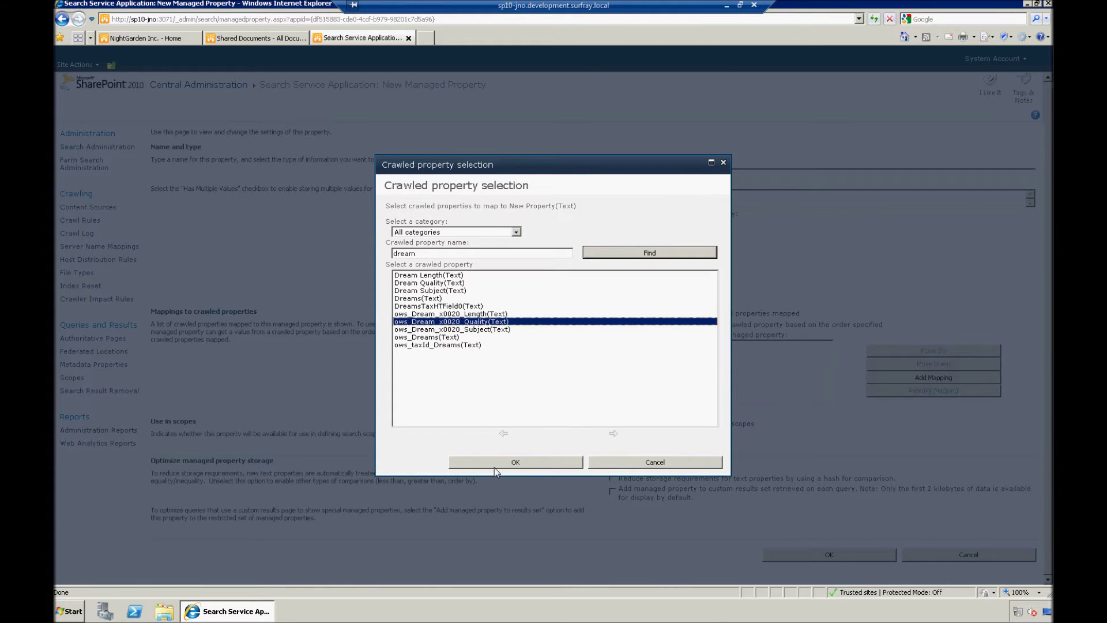
click(515, 462)
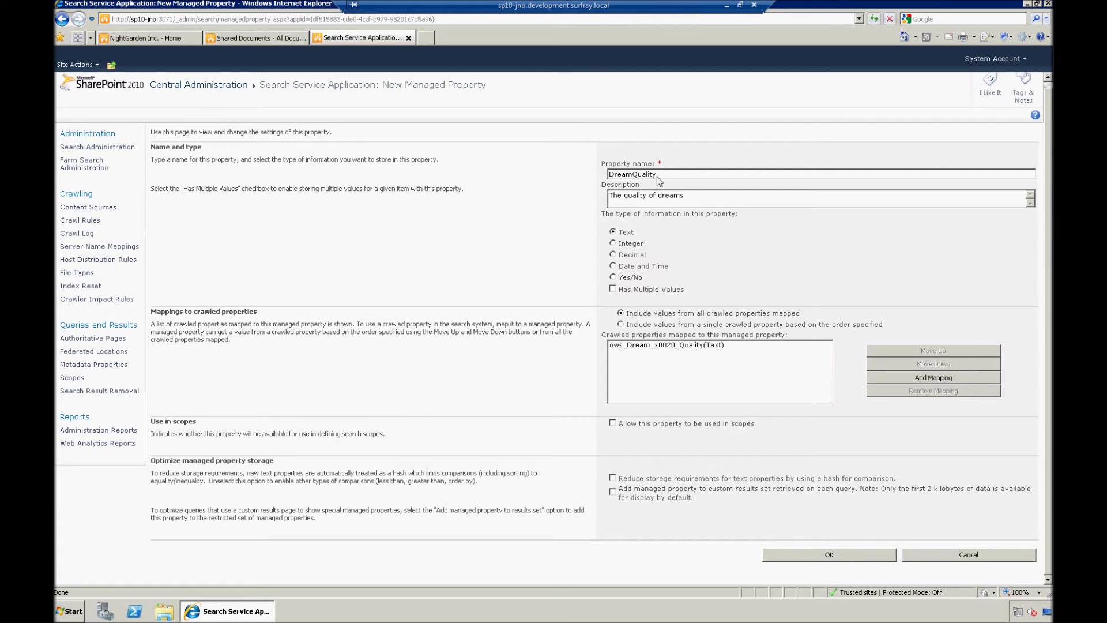
Save the new DreamQuality managed property.
drag(657, 174, 606, 174)
click(926, 322)
click(845, 555)
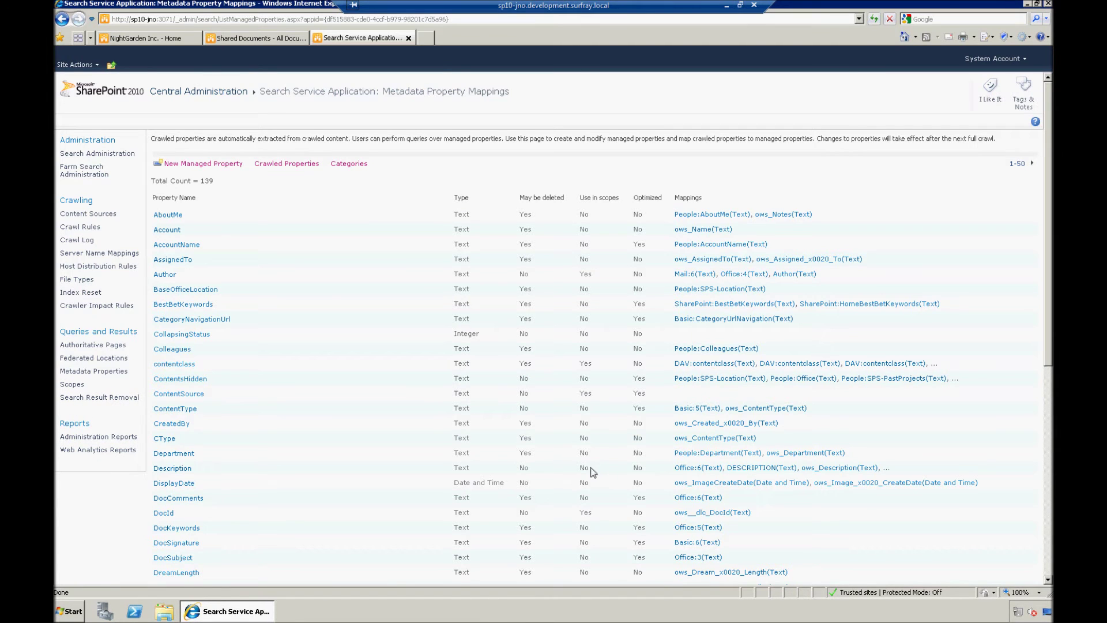
scroll(588, 471, down, 3)
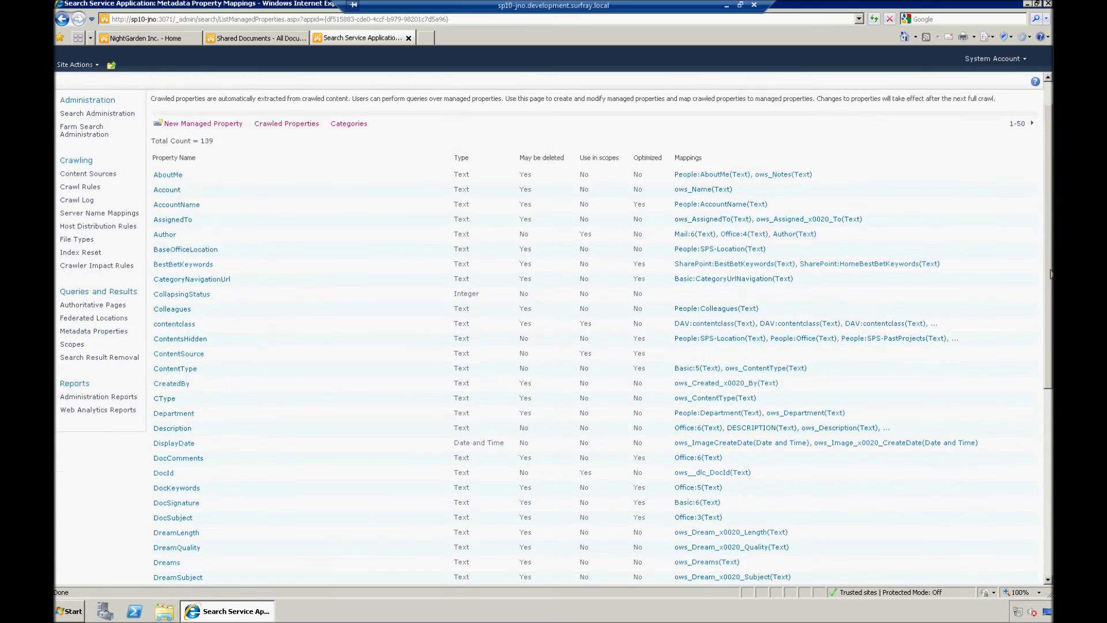
scroll(416, 346, down, 3)
scroll(415, 346, down, 2)
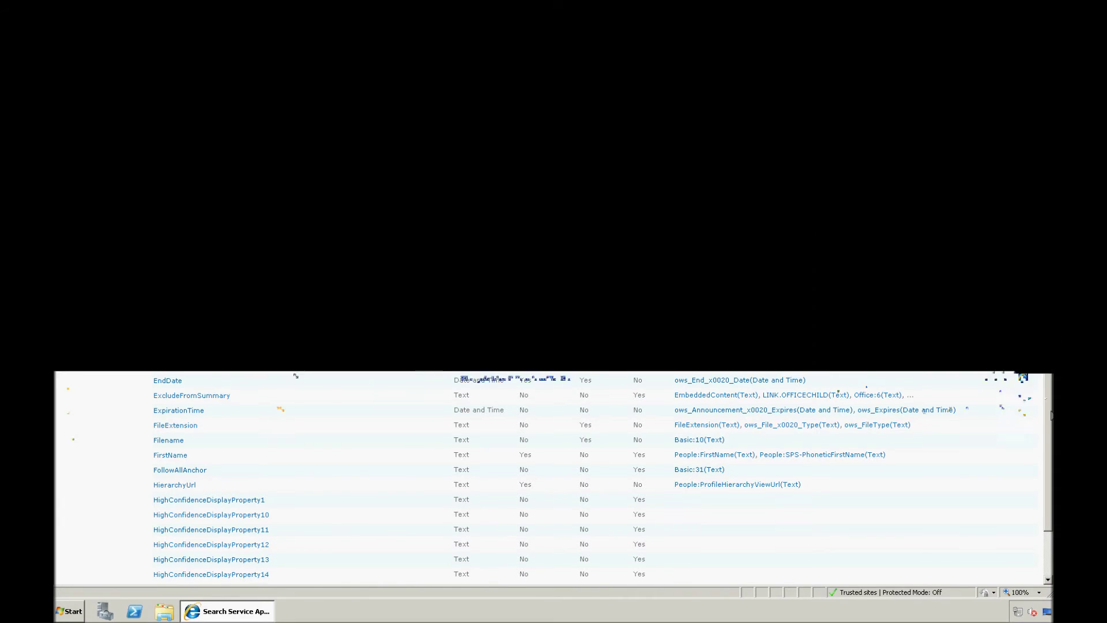
drag(1043, 286, 1041, 197)
scroll(1041, 192, up, 3)
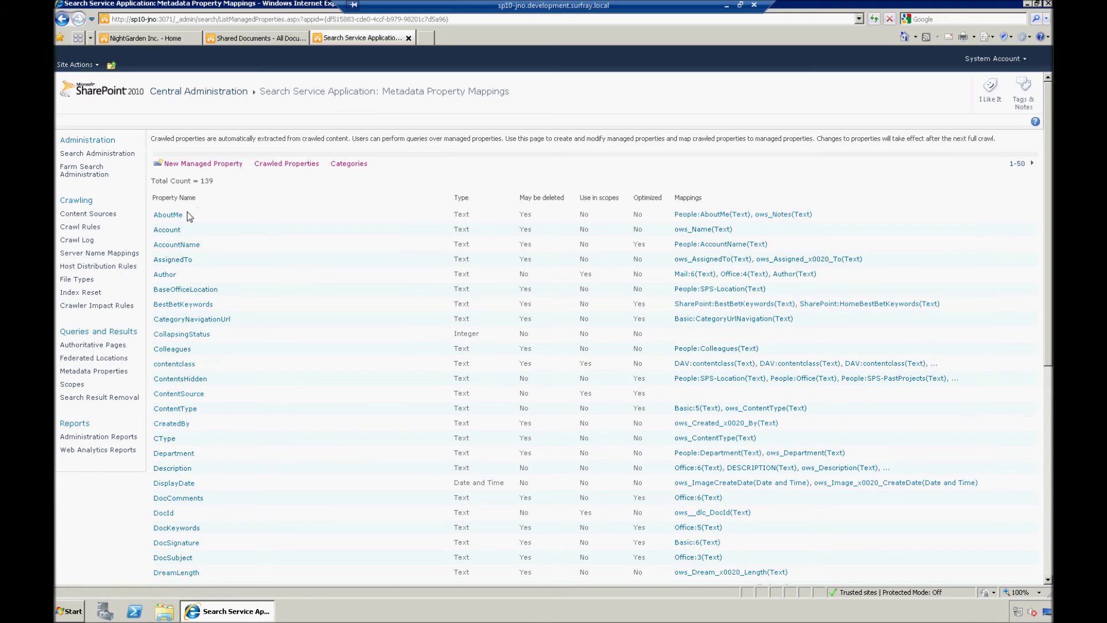
click(96, 214)
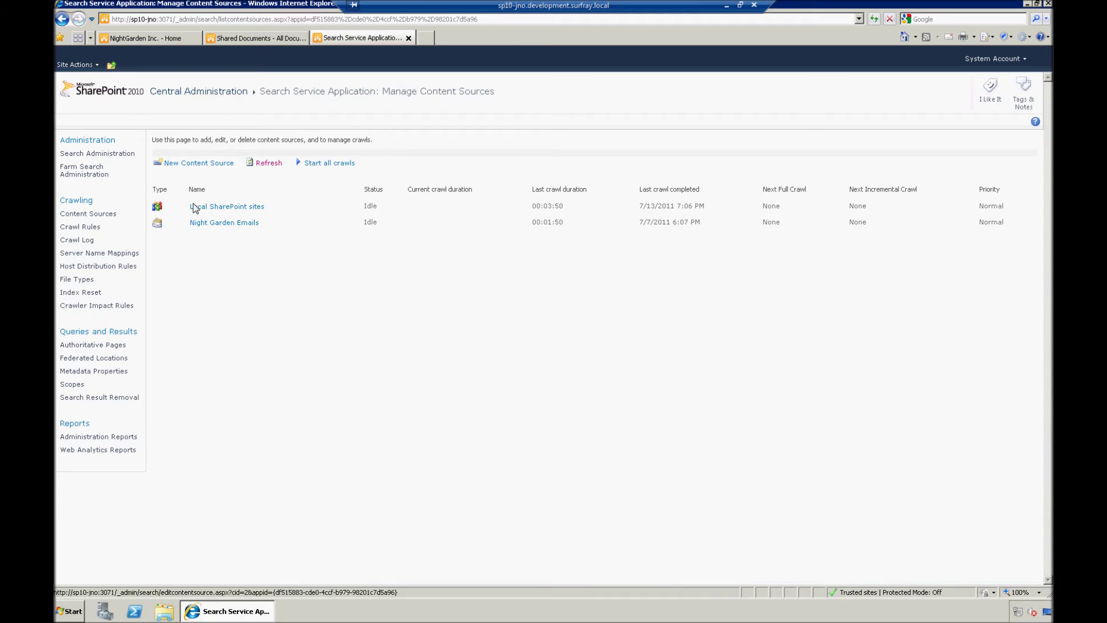
Start a full crawl of Local SharePoint sites and wait for it to finish.
mouse_move(227, 207)
click(349, 208)
click(282, 258)
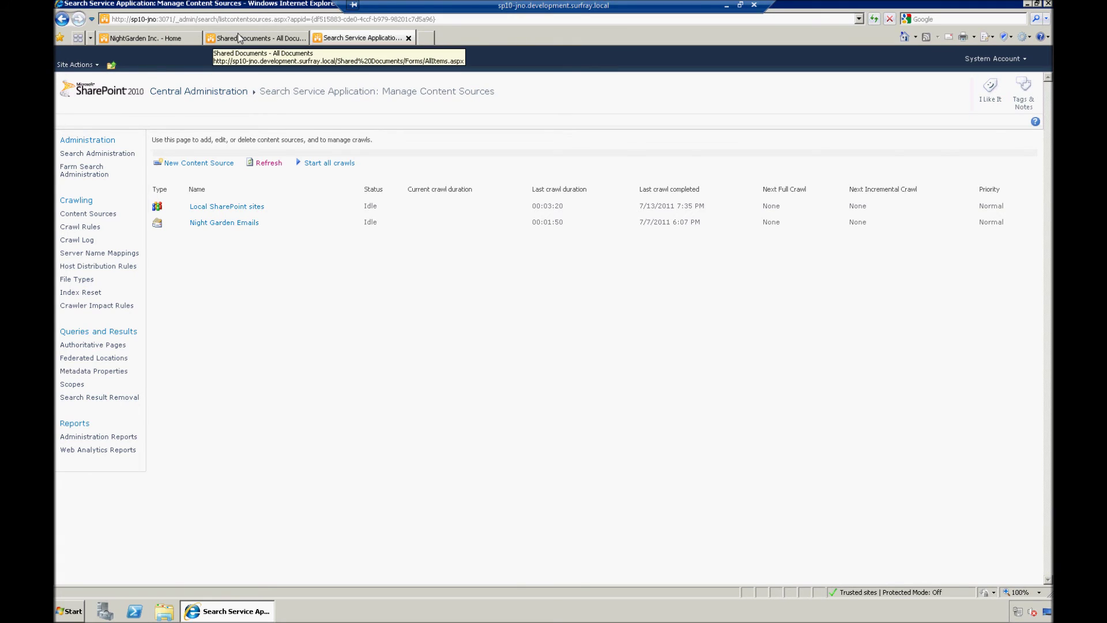
click(251, 38)
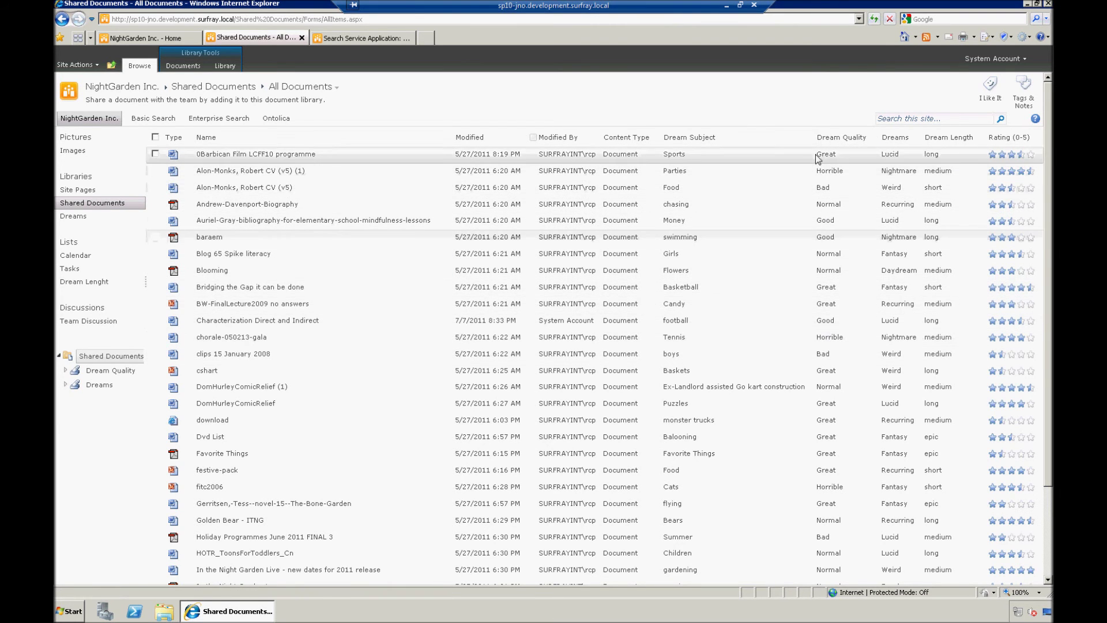
Switch to the NightGarden Inc. - Home browser tab.
click(148, 38)
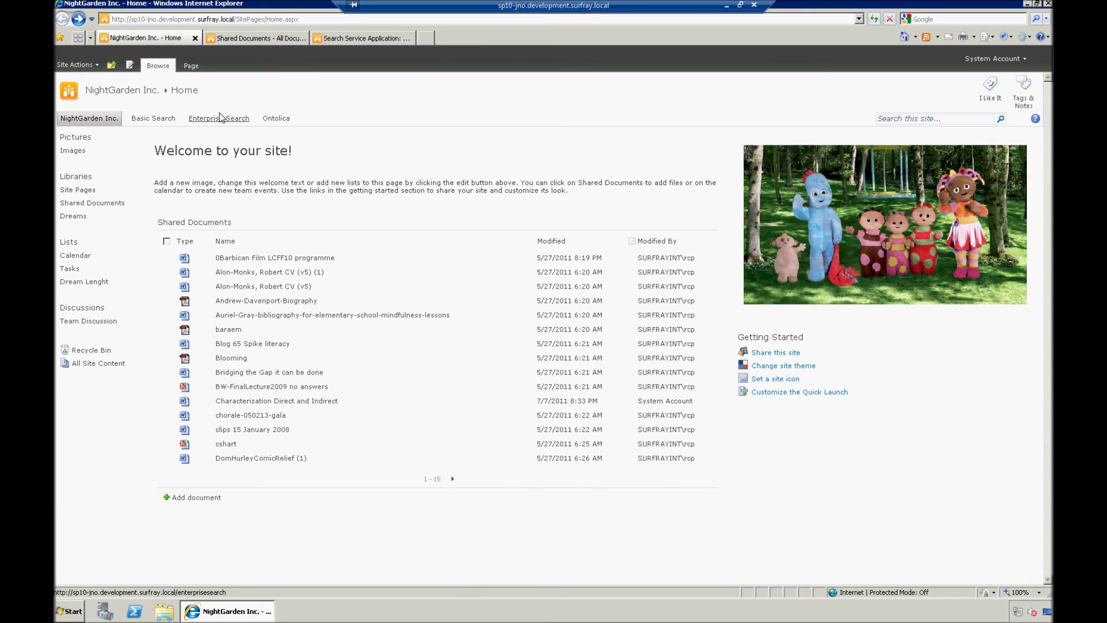
On the Enterprise Search site, run the query dreamquality=great, returning 12 results.
click(218, 118)
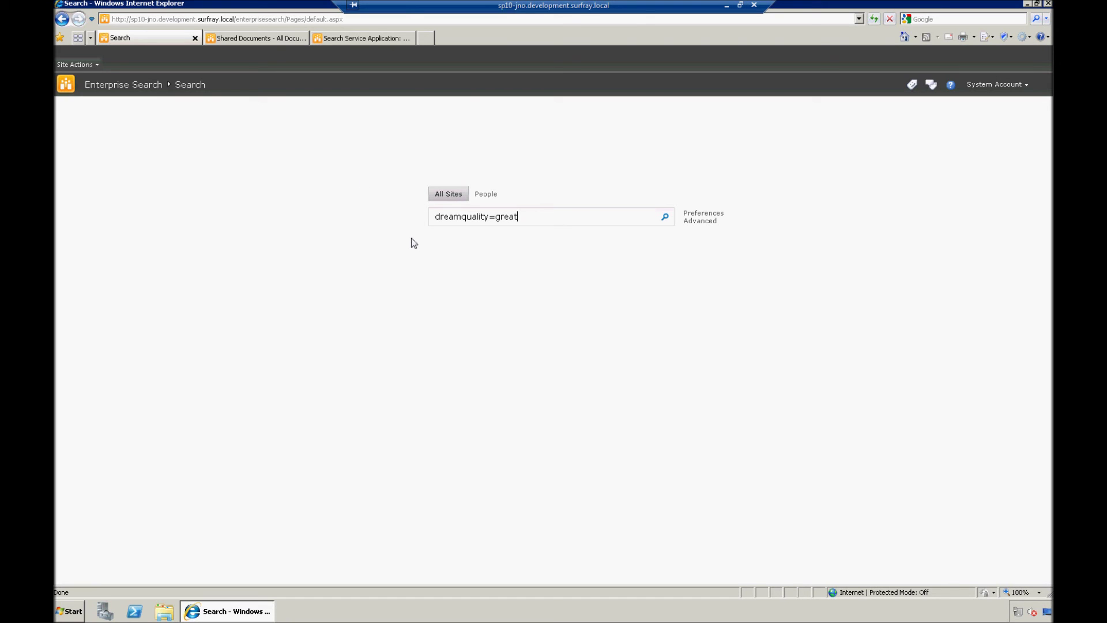
click(435, 216)
drag(435, 216, 479, 222)
click(523, 216)
click(663, 217)
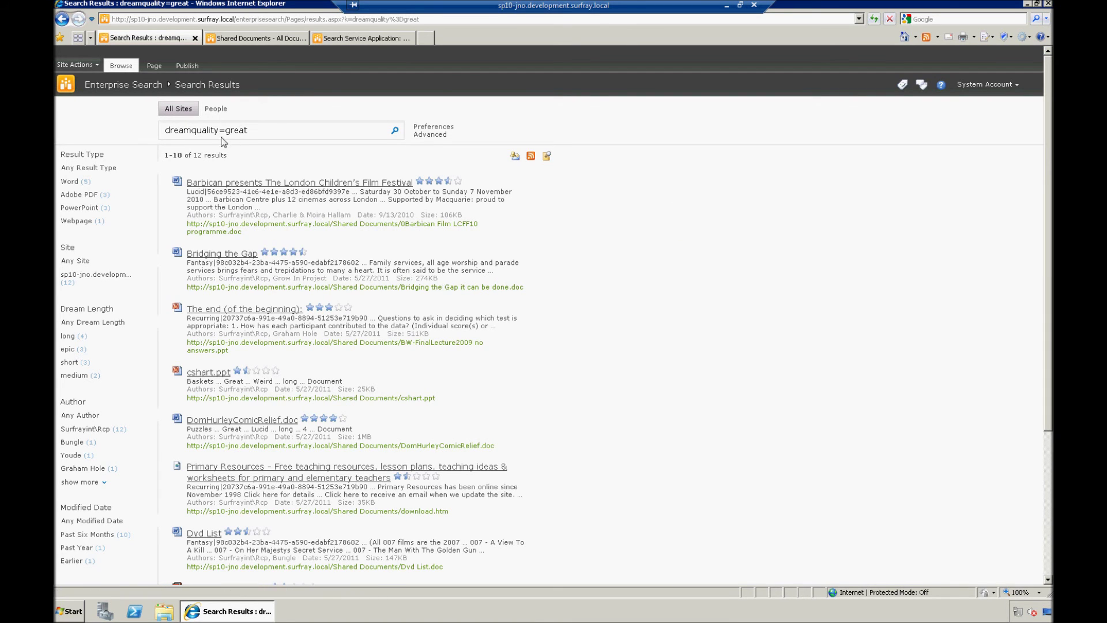
double_click(194, 130)
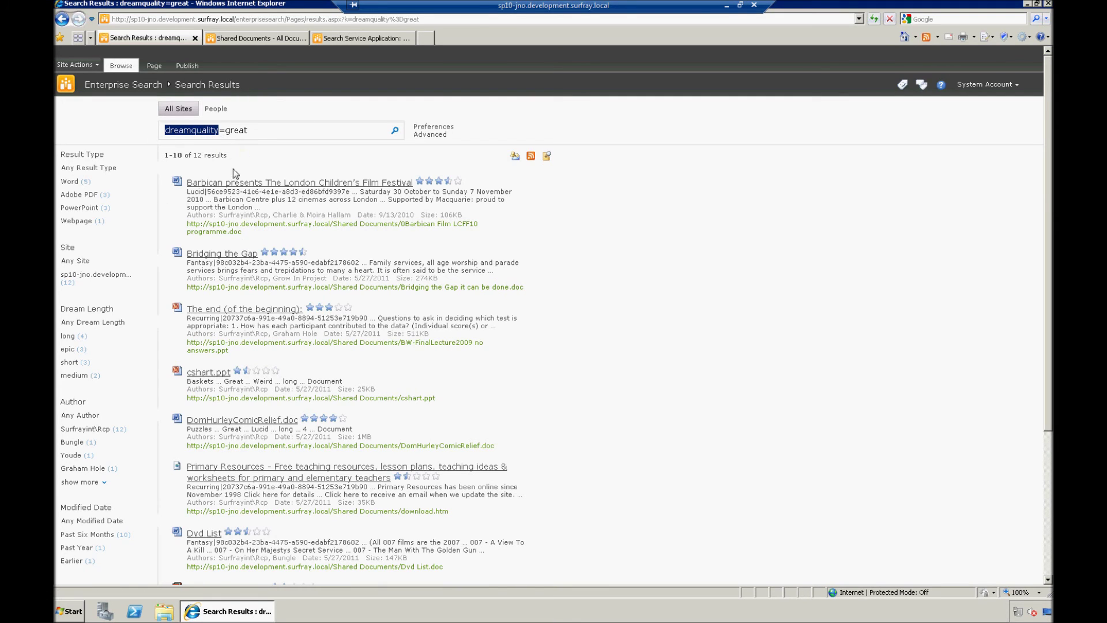
click(227, 131)
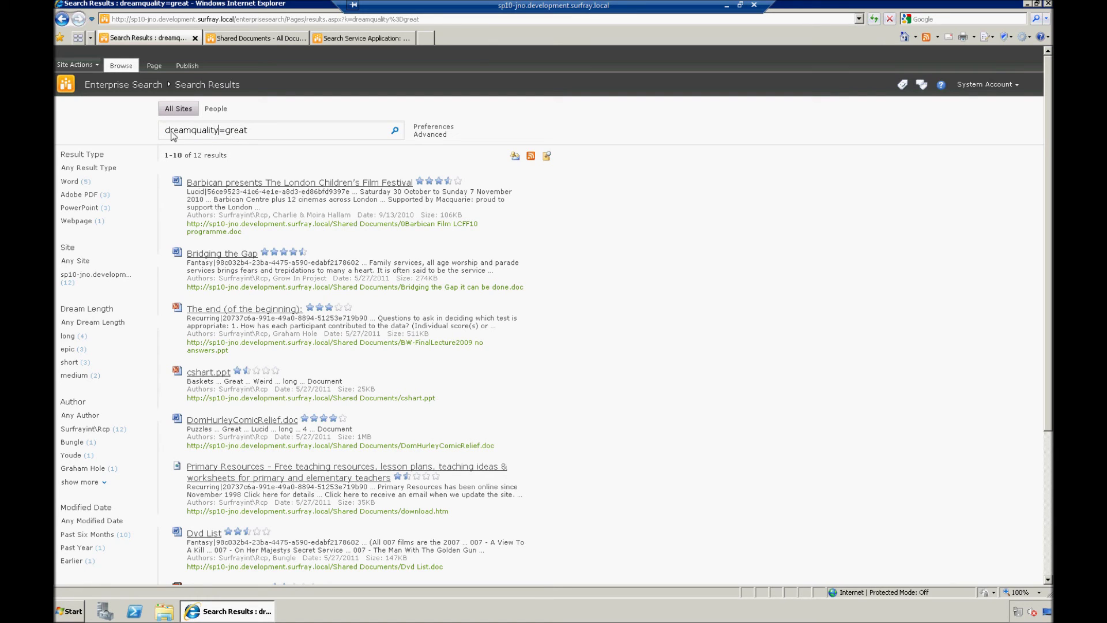
drag(219, 132, 142, 132)
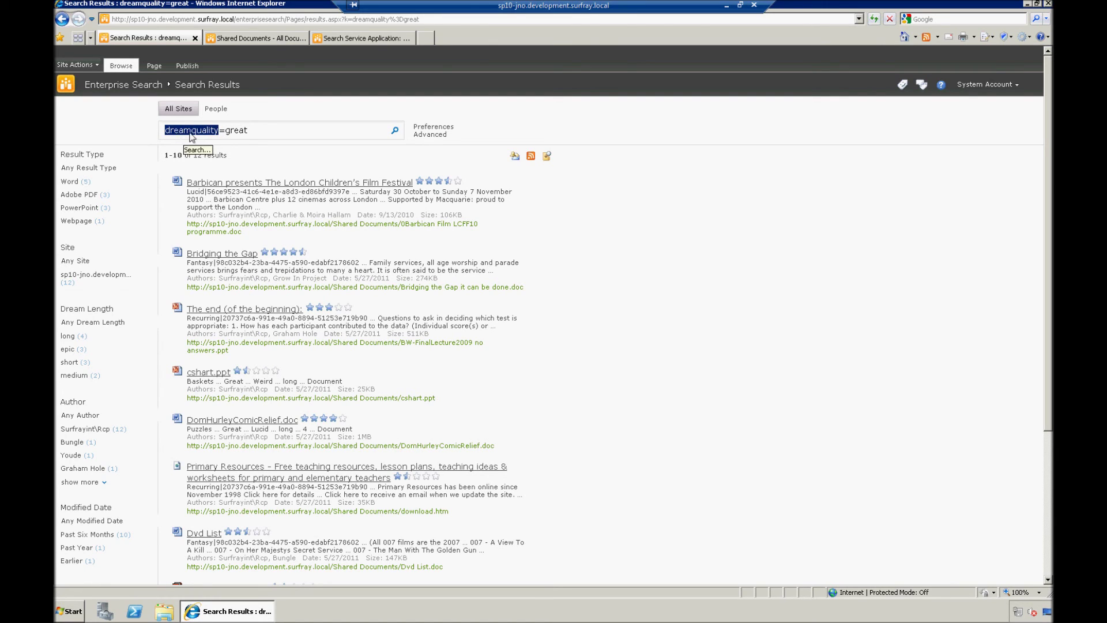
click(243, 132)
click(252, 130)
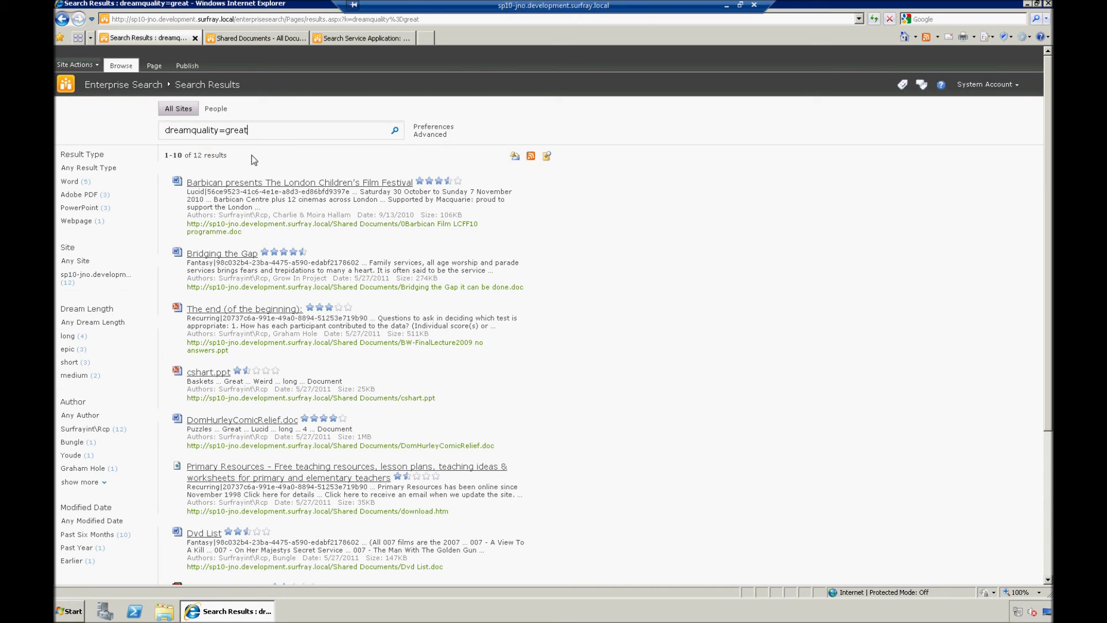